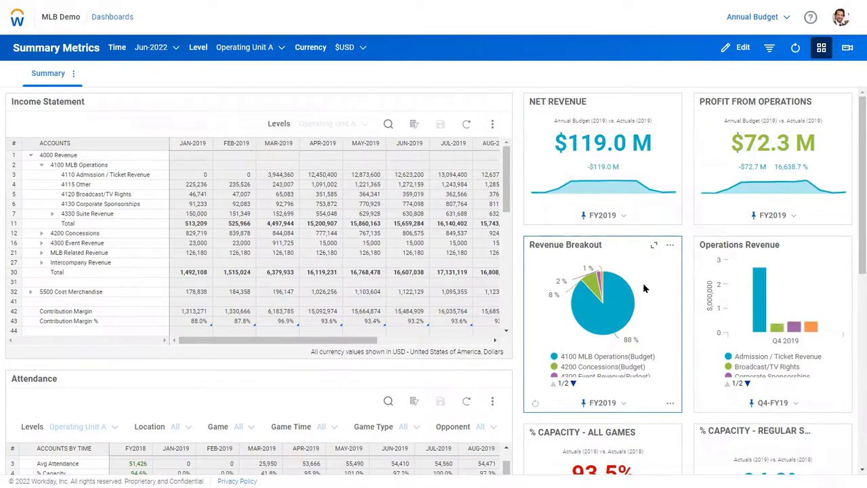
Step: Review the Income Statement at full size, including the accounts under 4200 Concessions, and return to the dashboard
scroll(656, 297, down, 3)
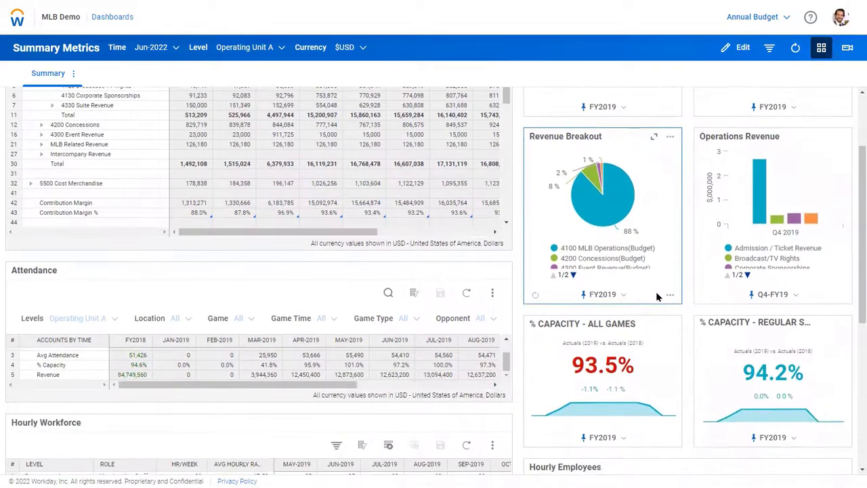
scroll(654, 297, down, 1)
scroll(655, 296, up, 4)
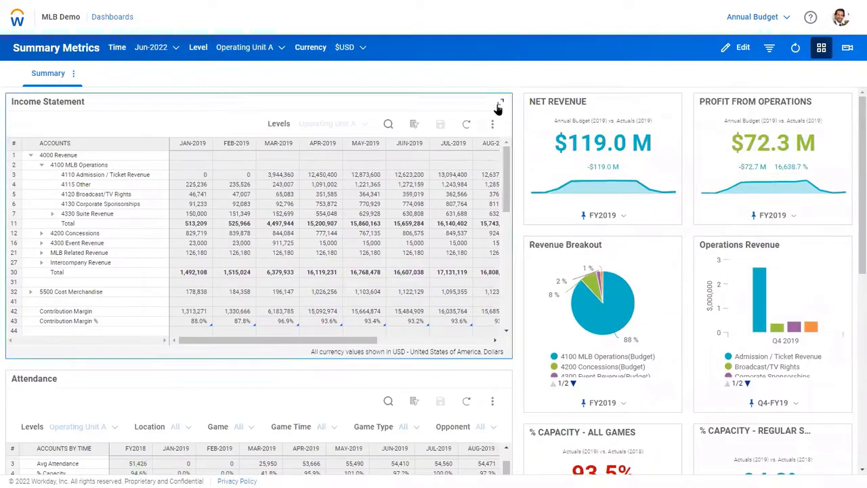
click(500, 103)
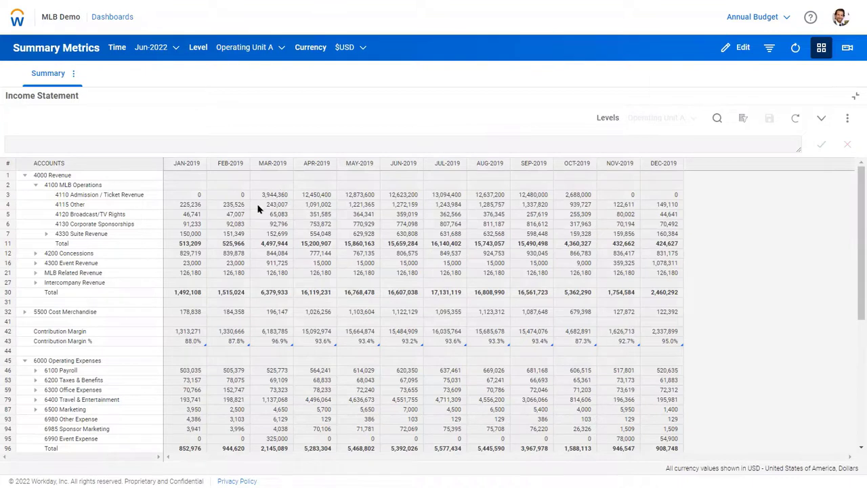
click(36, 254)
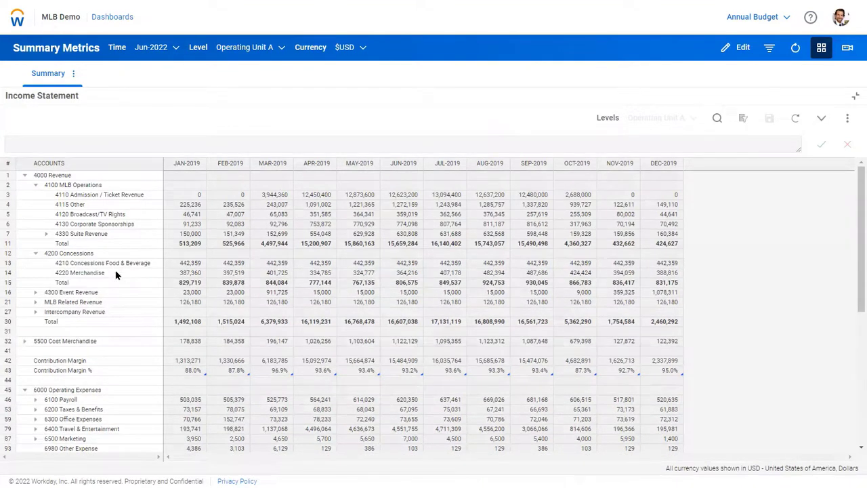
click(35, 254)
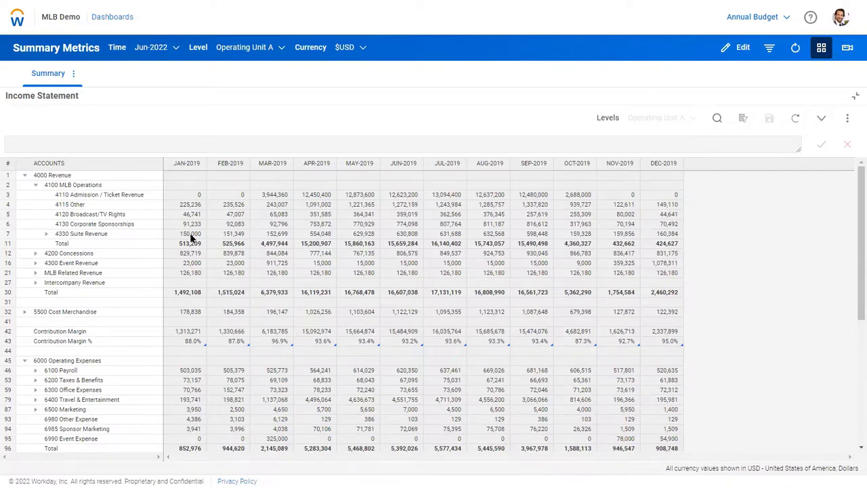
scroll(265, 247, down, 3)
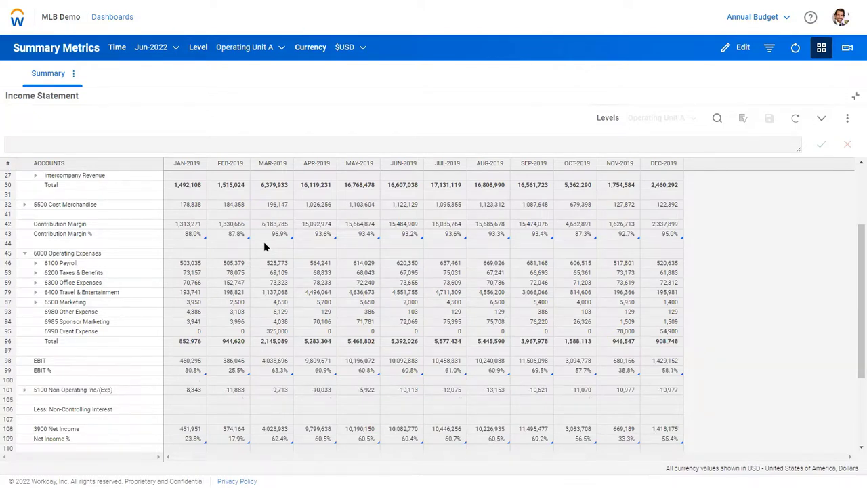
scroll(264, 247, up, 3)
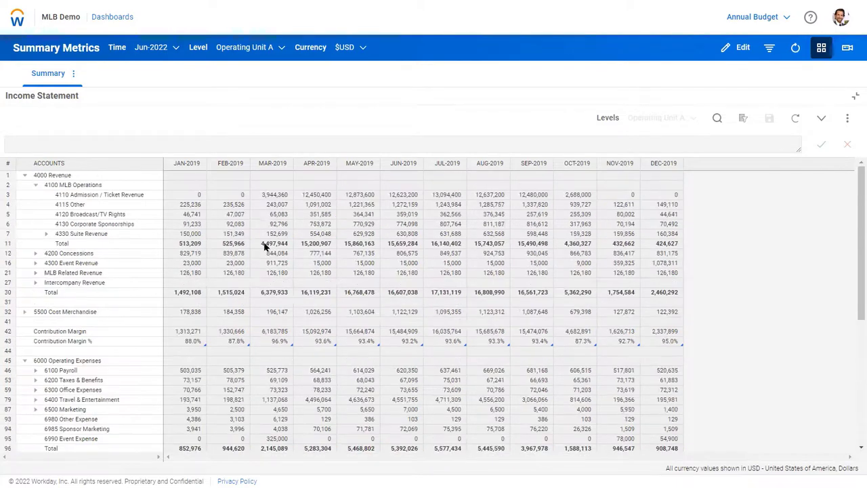
click(856, 97)
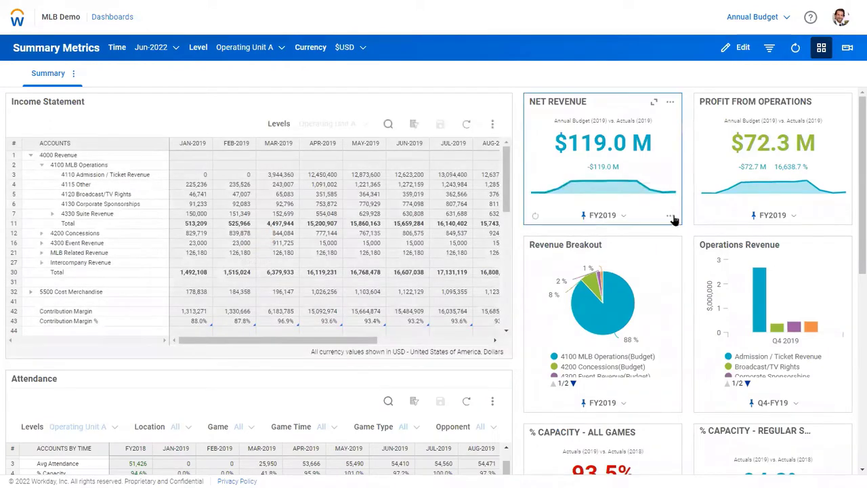
Step: Look through the dashboard's revenue, capacity, hourly employee and meal expense charts along with the workforce and meal allowance tables
scroll(684, 243, down, 2)
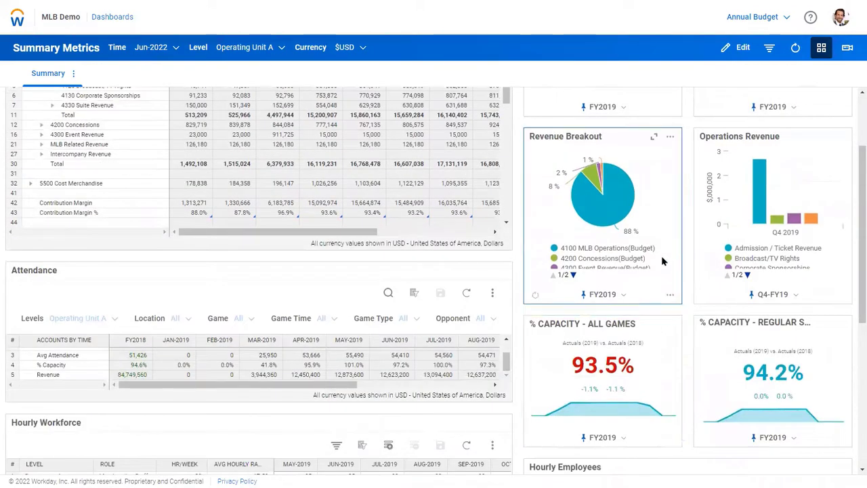
scroll(664, 257, down, 1)
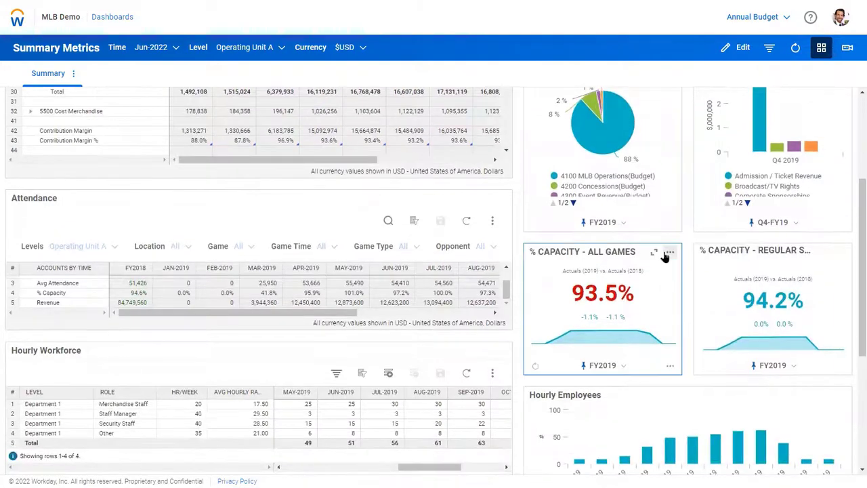
scroll(699, 270, down, 2)
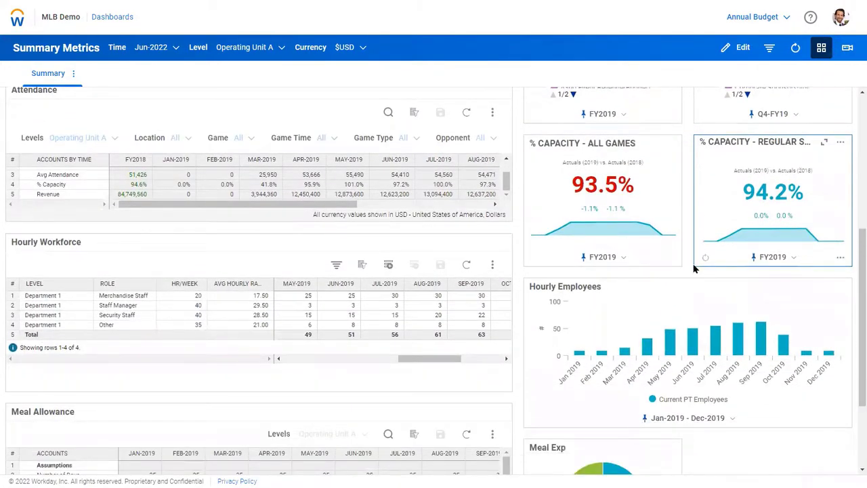
scroll(688, 269, down, 2)
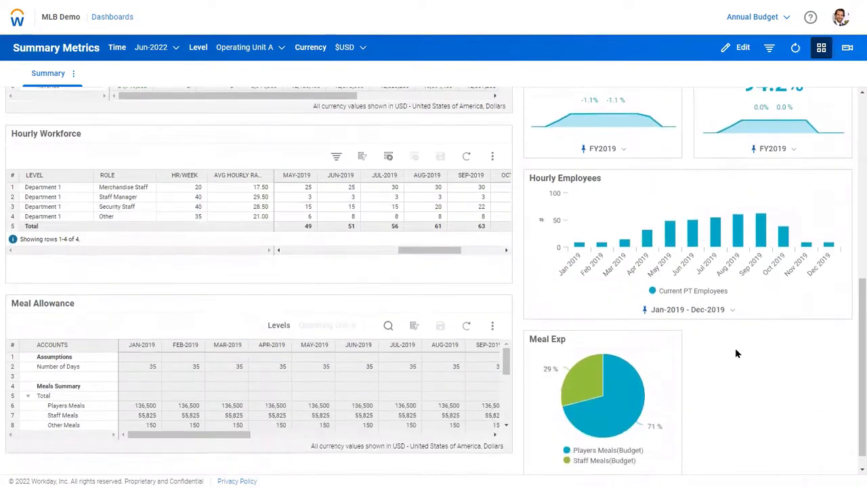
scroll(700, 381, up, 7)
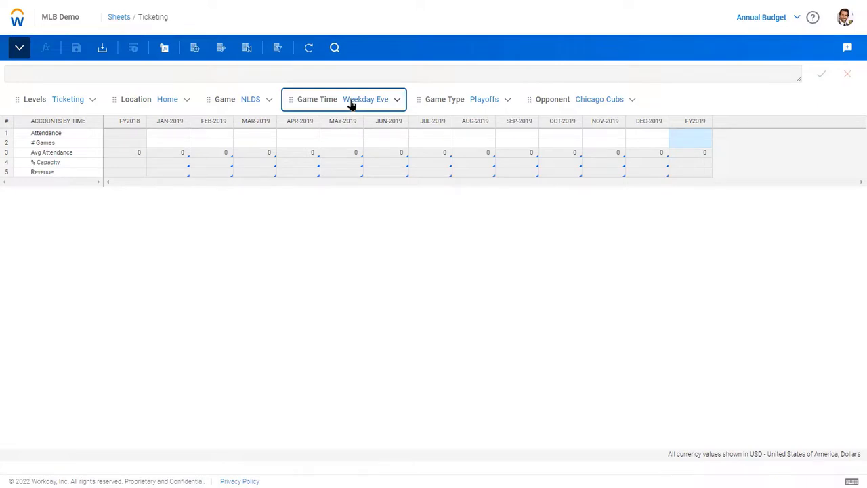
Step: Set the Opponent filter of the Ticketing sheet to Unknown
click(619, 102)
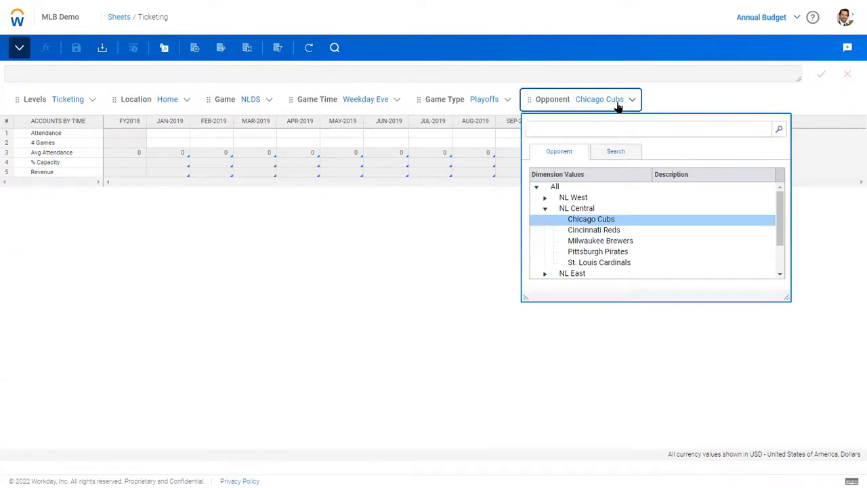
scroll(620, 221, down, 3)
click(593, 274)
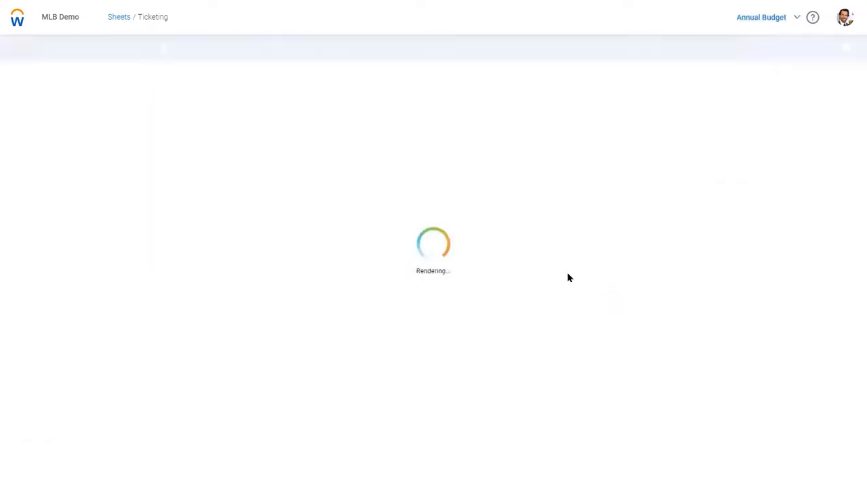
Step: Enter an attendance of 165,000 and 3 games for Sep-2019 in the Ticketing sheet and save it
click(519, 133)
text(165,000)
key(Return)
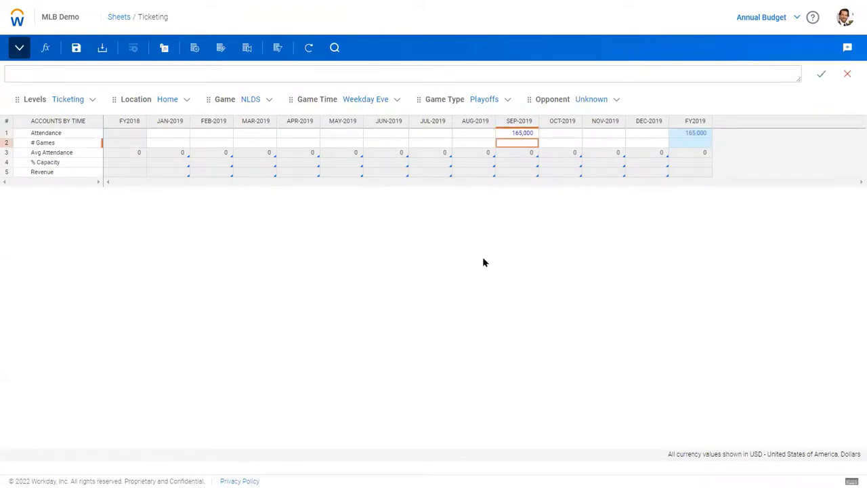
text(3)
key(Return)
click(76, 48)
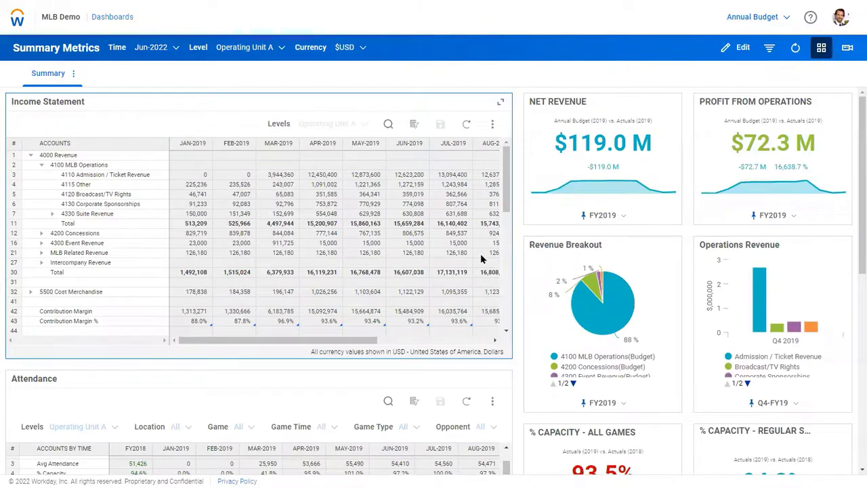
Step: Examine the monthly headcount by role in the Hourly Workforce table at full size, and return to the dashboard
scroll(480, 253, down, 5)
scroll(560, 261, down, 3)
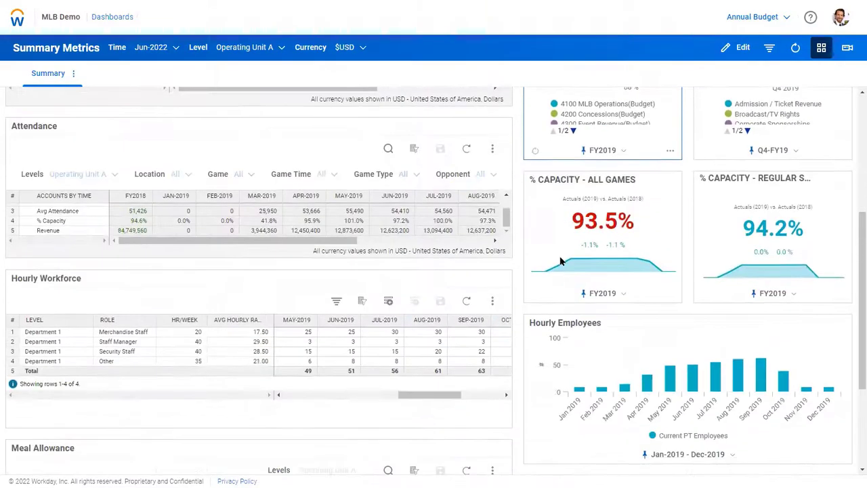
mouse_move(559, 265)
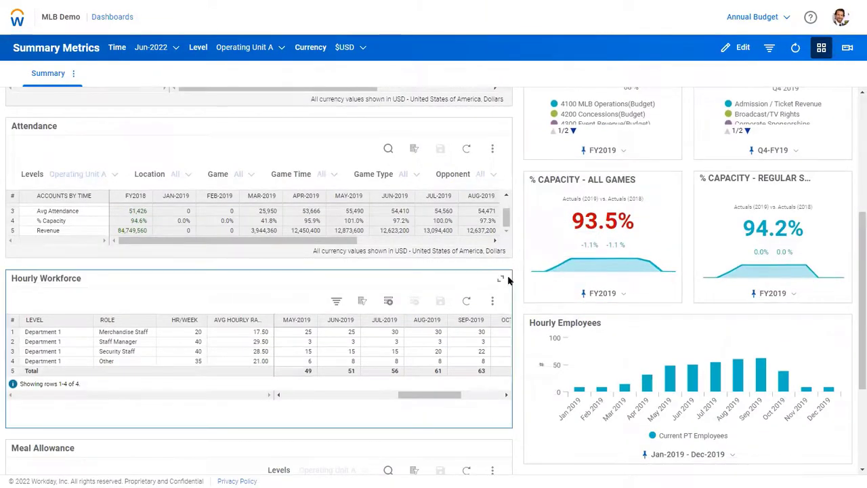
click(502, 280)
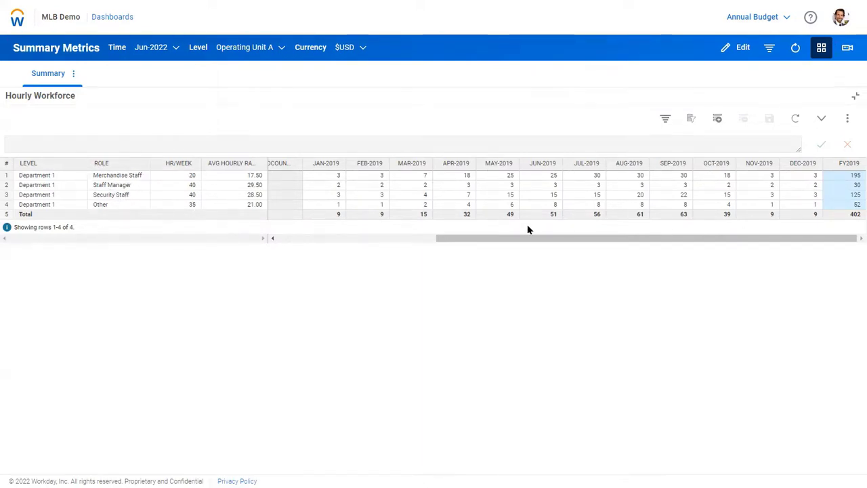
click(855, 99)
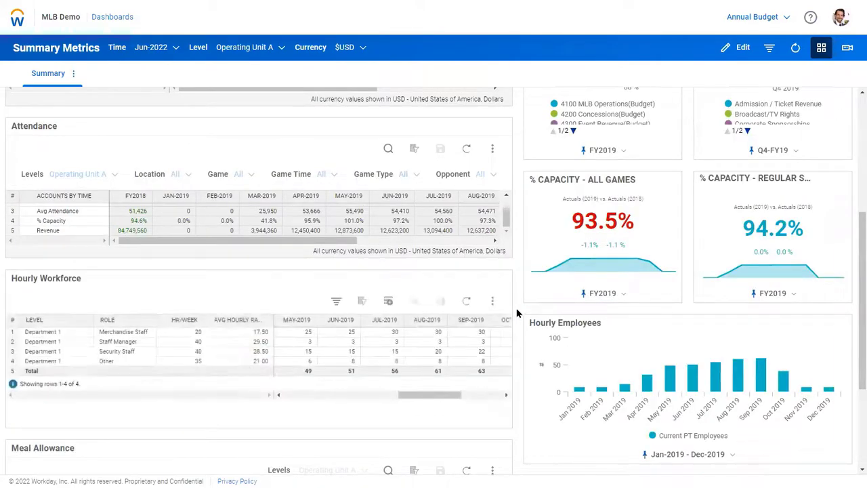
Step: Examine the Meal Allowance assumptions and costs at full size, and return to the dashboard
scroll(515, 310, down, 3)
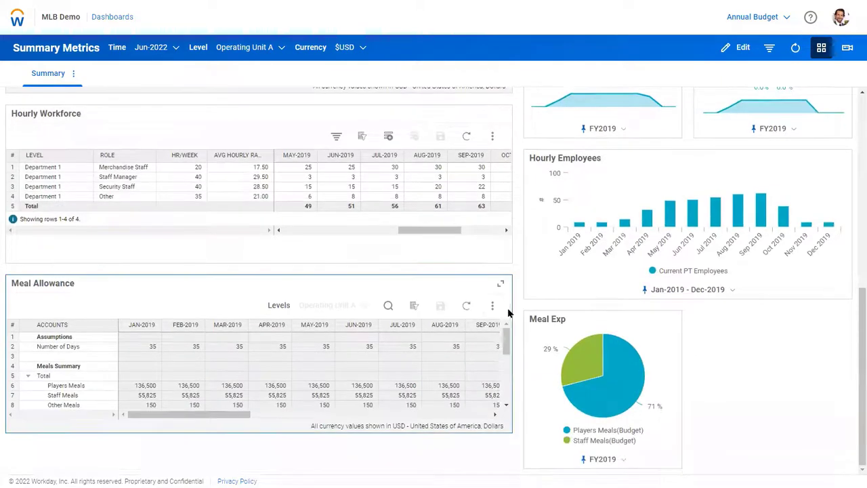
click(501, 283)
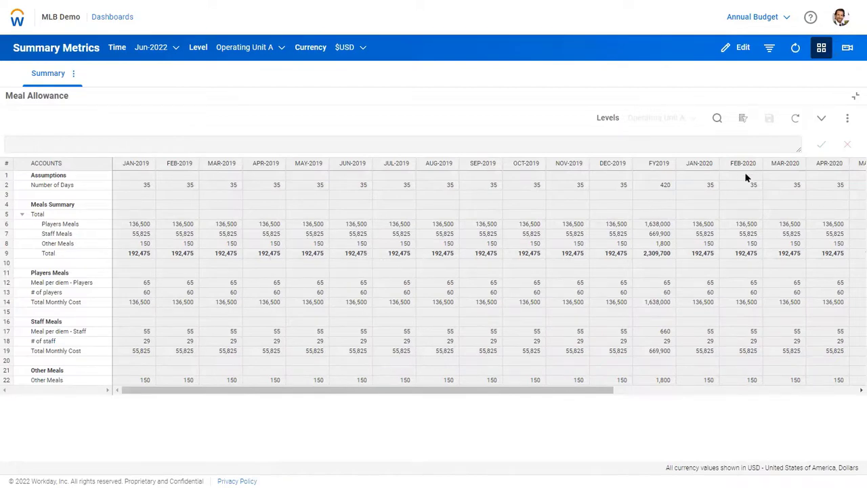
click(855, 96)
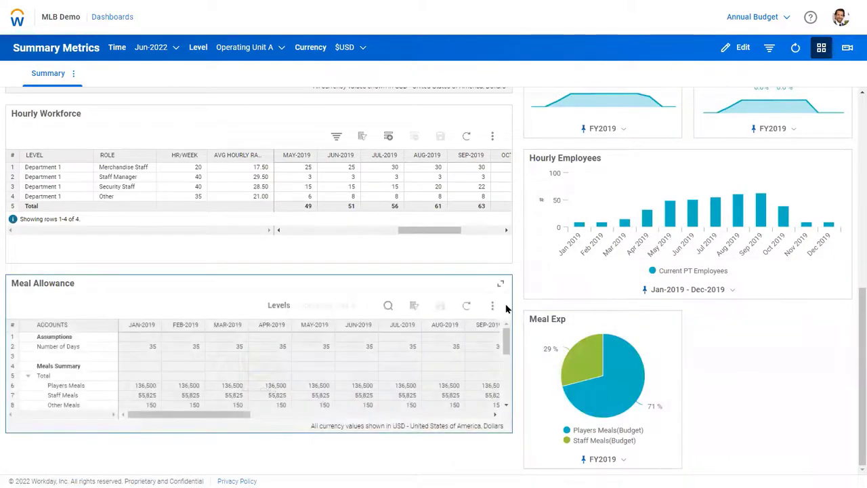
Step: Refresh the Summary Metrics dashboard to update its net revenue and profit figures
scroll(522, 327, up, 3)
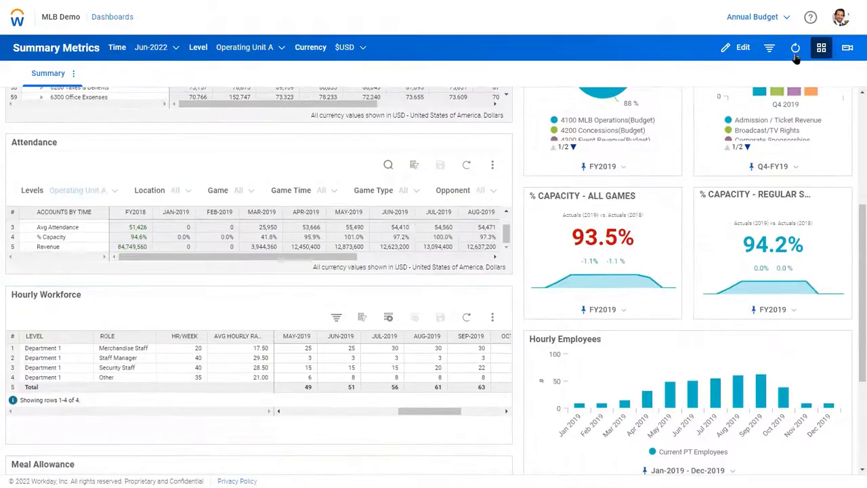
click(795, 49)
scroll(739, 224, up, 4)
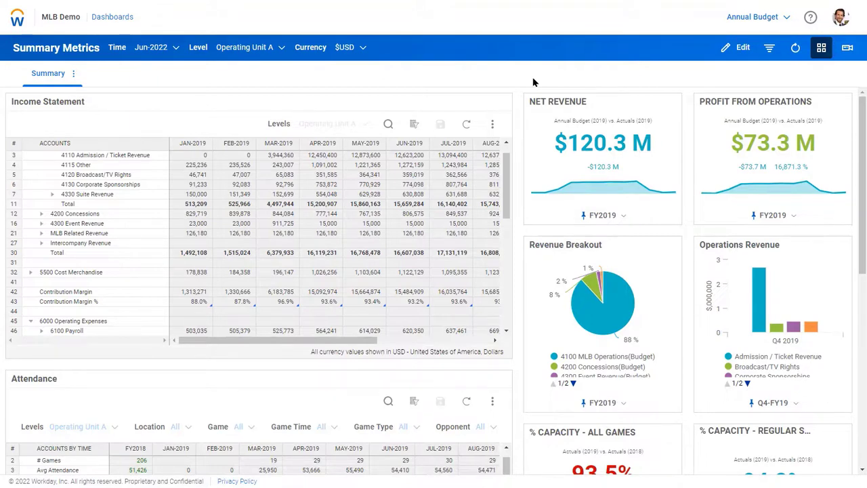
Step: Look over the available plan versions and keep the Annual Budget version selected
click(786, 19)
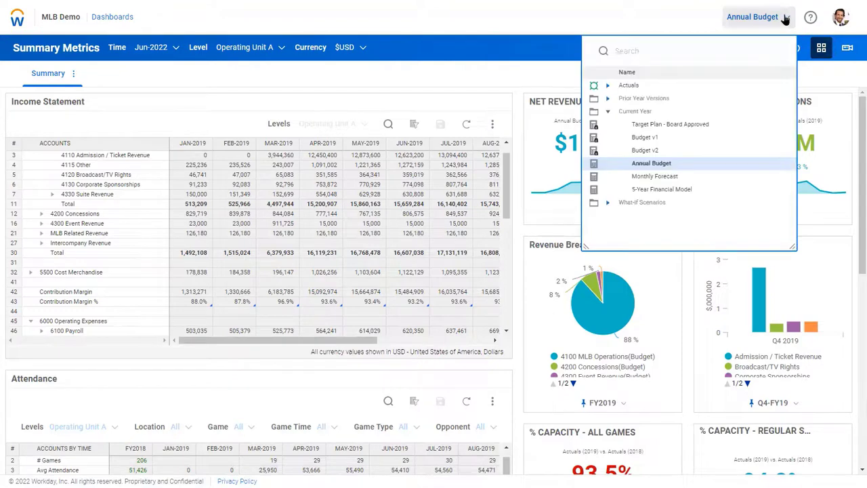
click(535, 47)
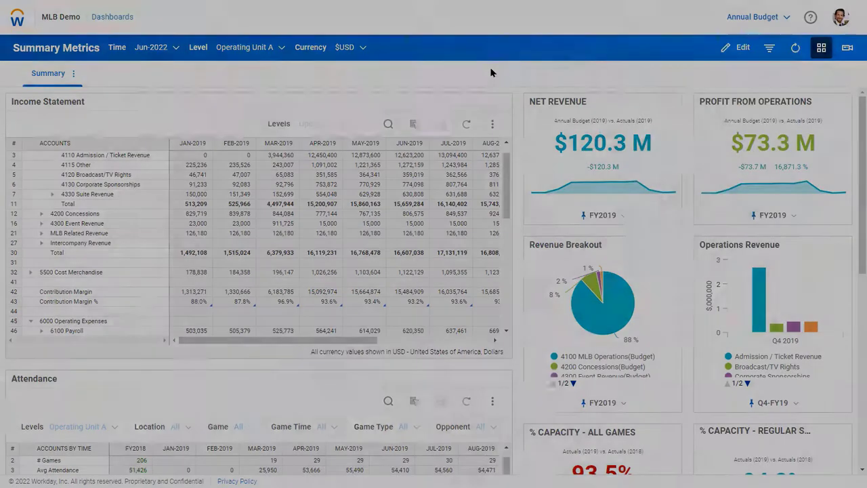